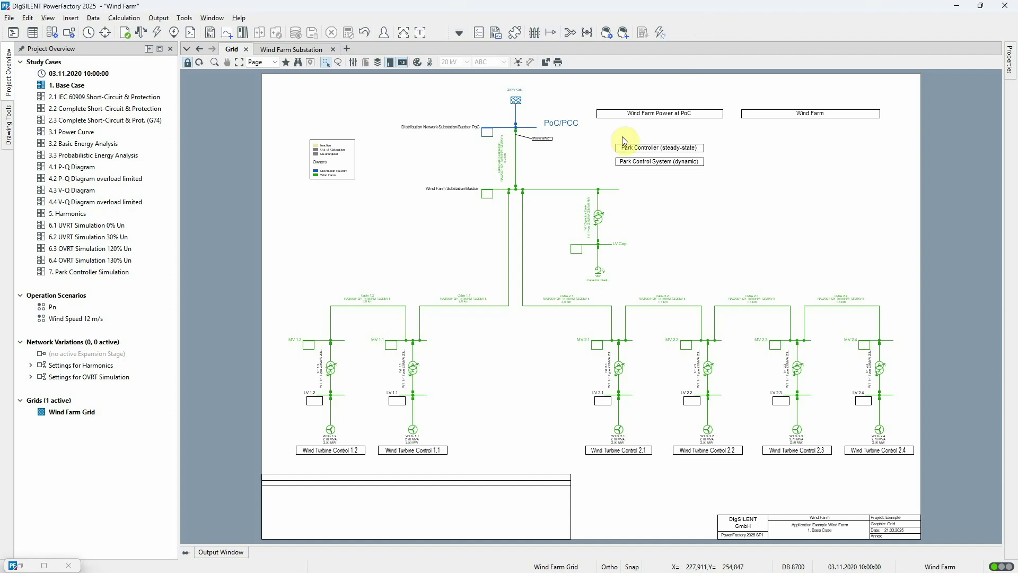
View the detailed Wind Farm Substation diagram from its busbar in the grid diagram, and return to the grid diagram.
right_click(571, 189)
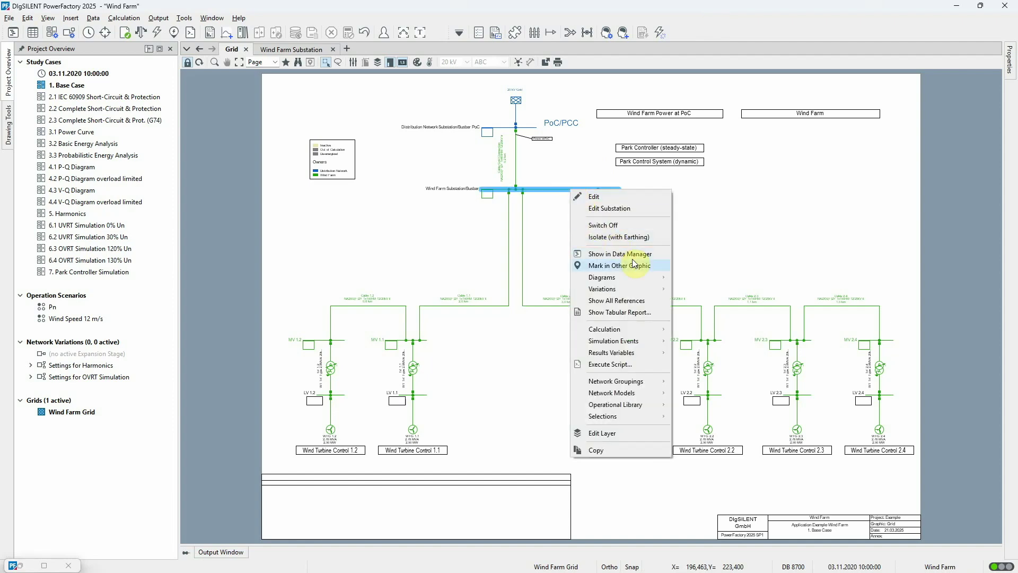
left_click(684, 274)
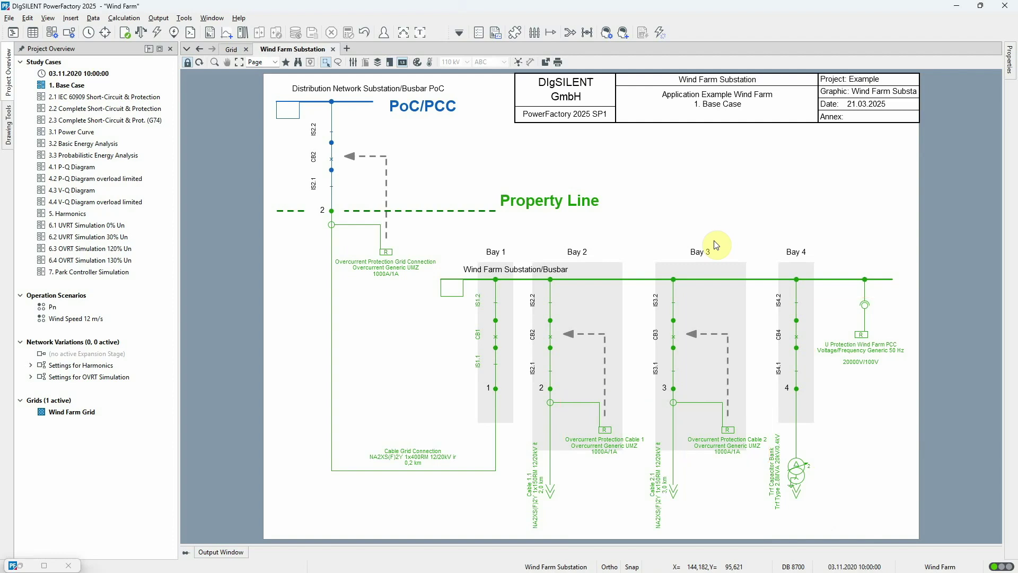
left_click(232, 49)
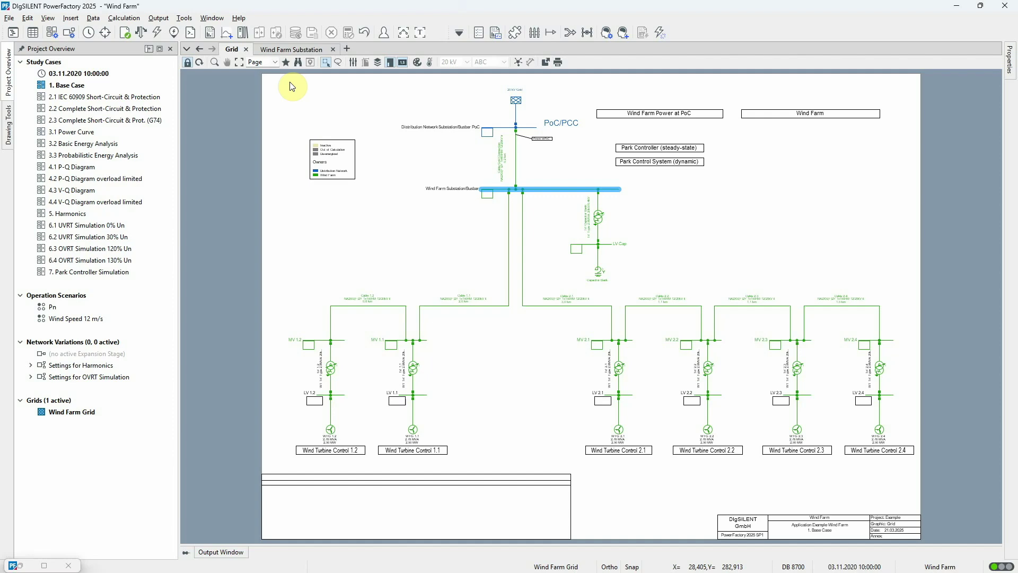
Inspect the load flow settings of static generator WTG 1.2, including its wind power curve and its external station controller.
double_click(331, 429)
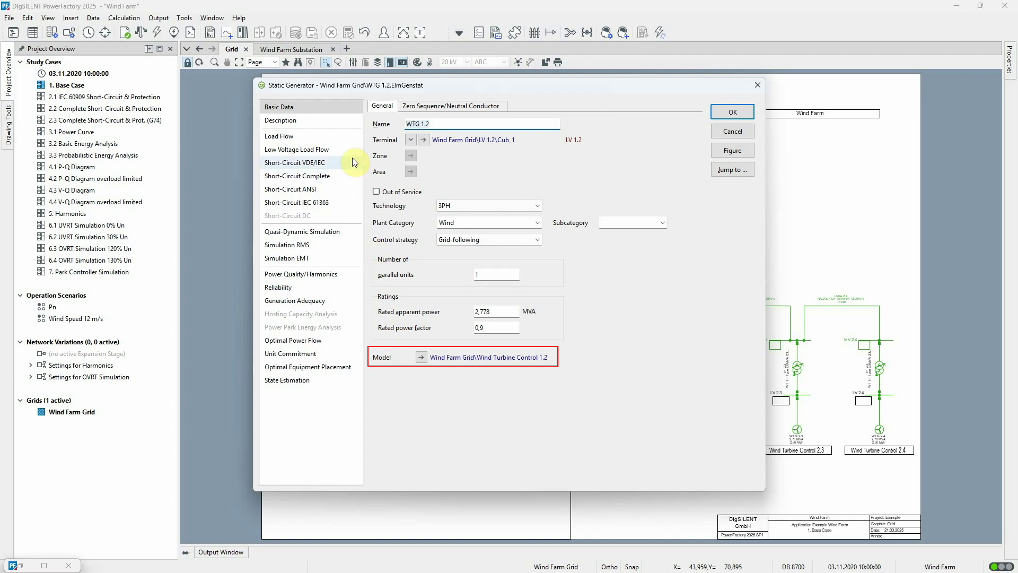
left_click(339, 140)
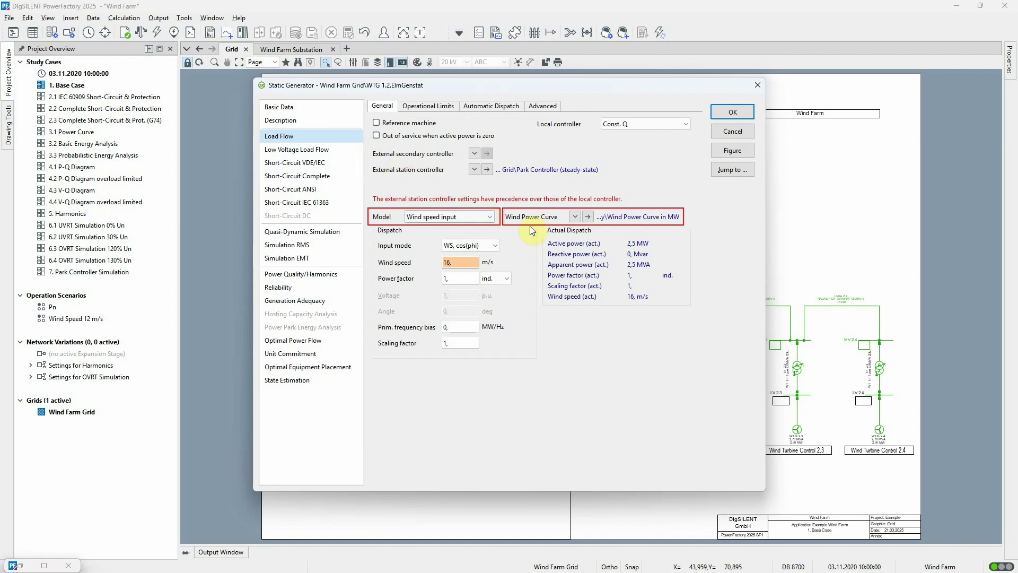
left_click(589, 217)
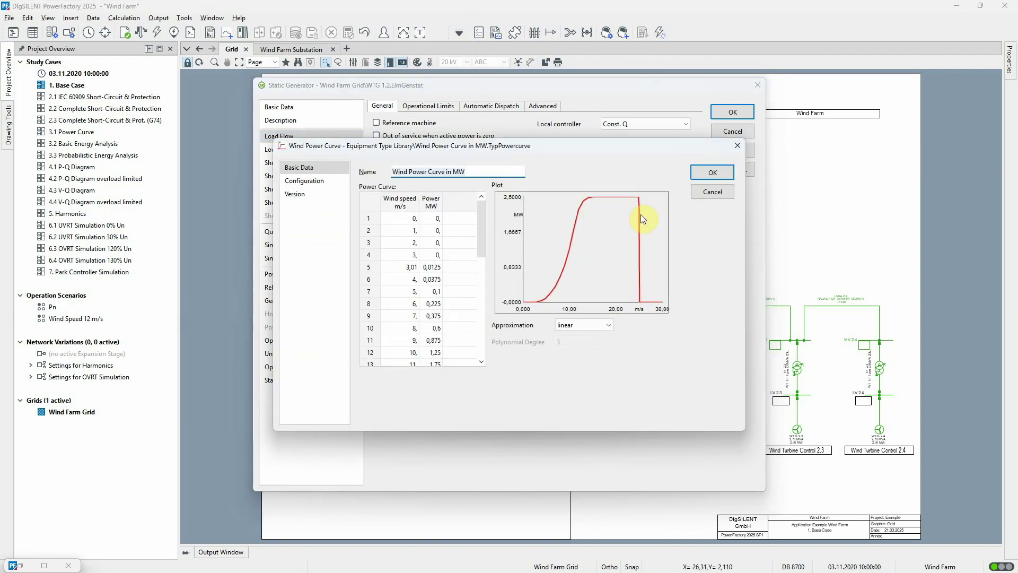
left_click(695, 192)
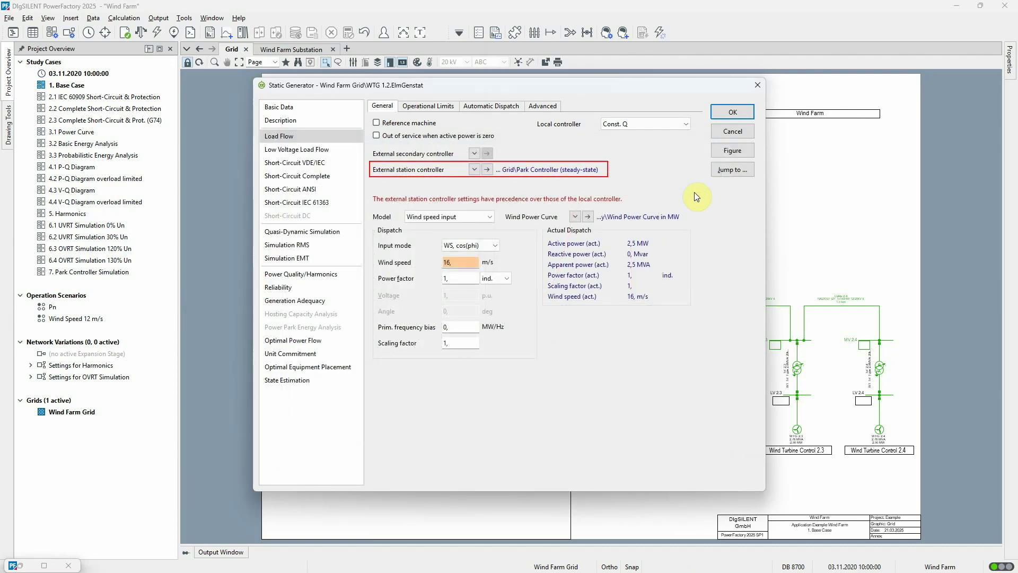
left_click(487, 169)
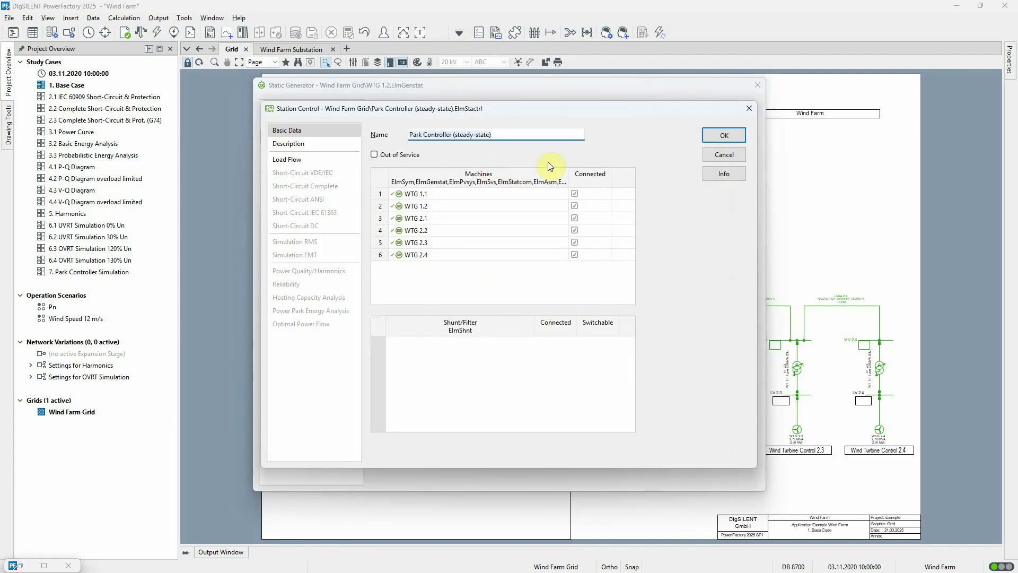
left_click(705, 155)
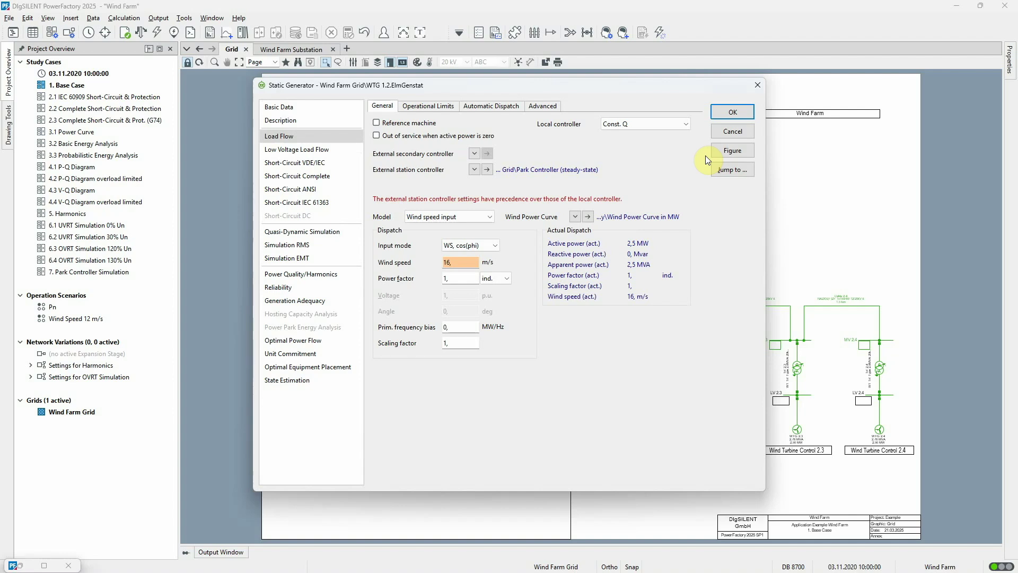
Examine WTG 1.2's operational limits and its WTG Capability curve, and close the generator without changes.
left_click(431, 109)
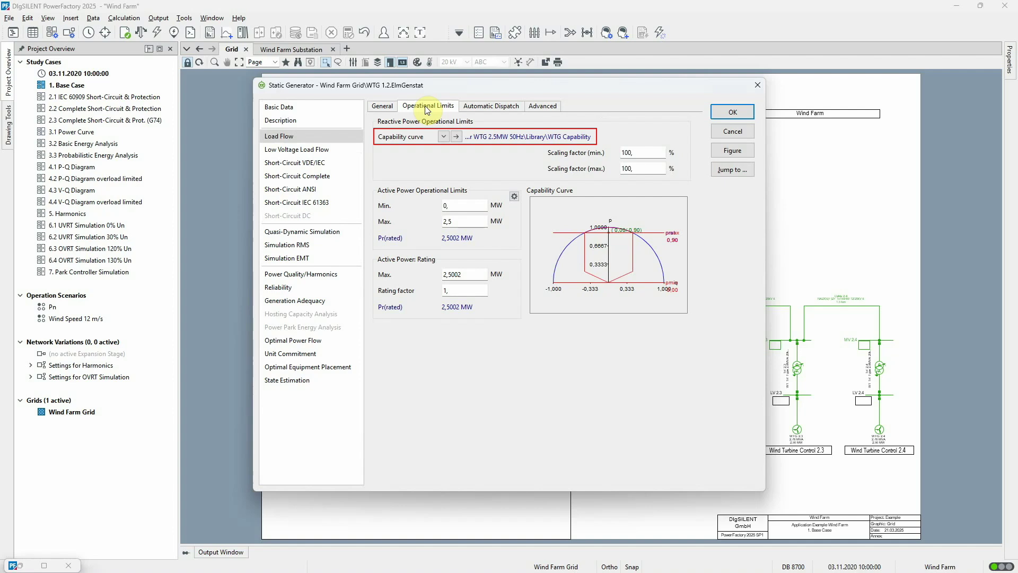
left_click(458, 136)
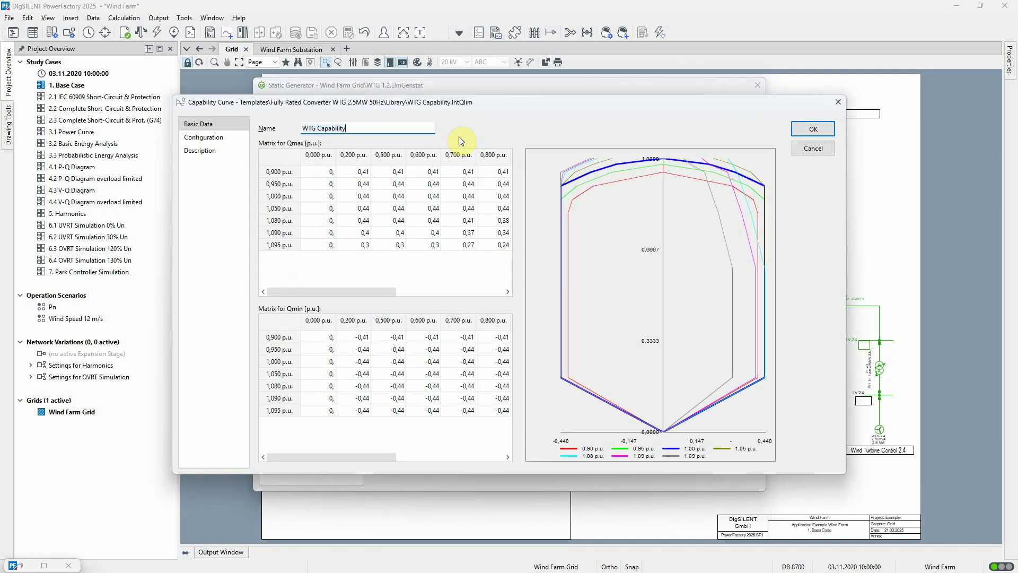
left_click(811, 149)
left_click(745, 133)
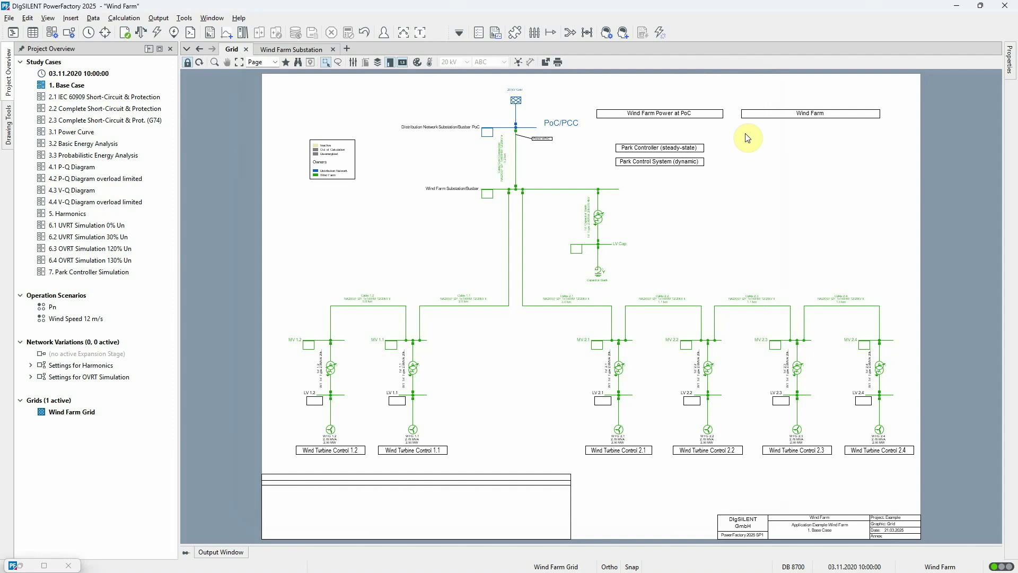
Review the load flow control mode and reactive power distribution of Park Controller (steady-state), and close it without changes.
double_click(662, 147)
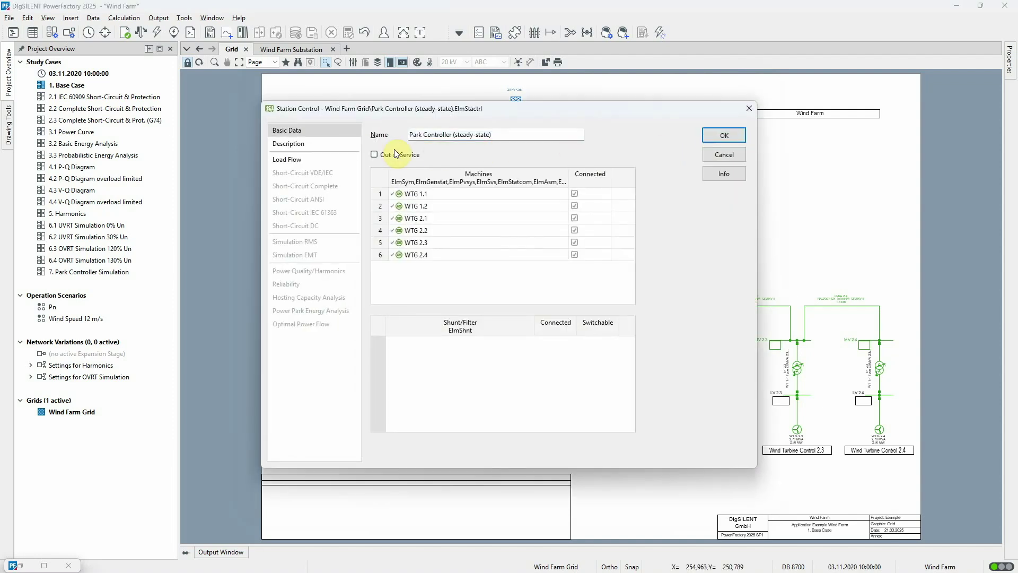
left_click(337, 159)
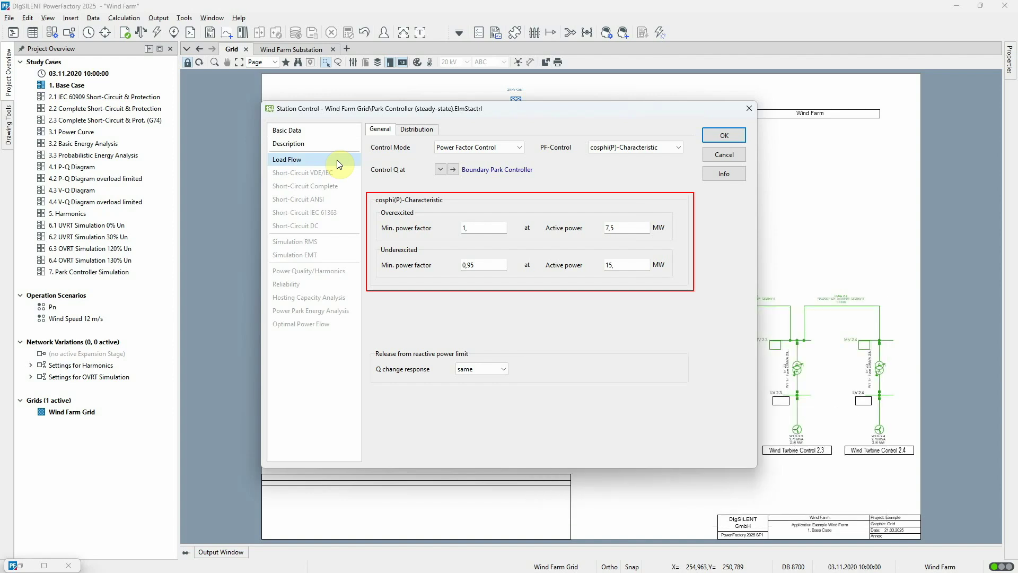
left_click(416, 130)
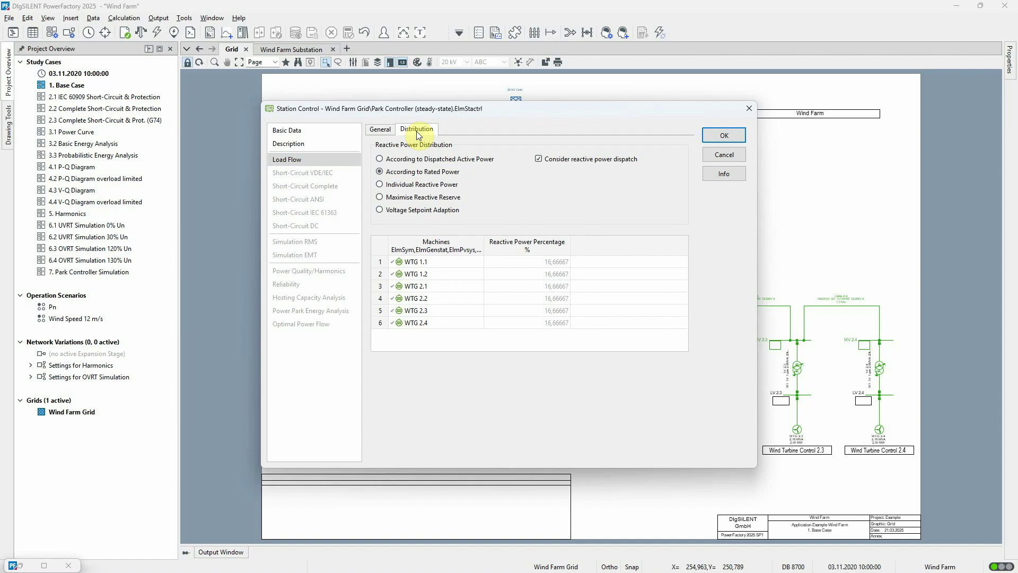
left_click(711, 158)
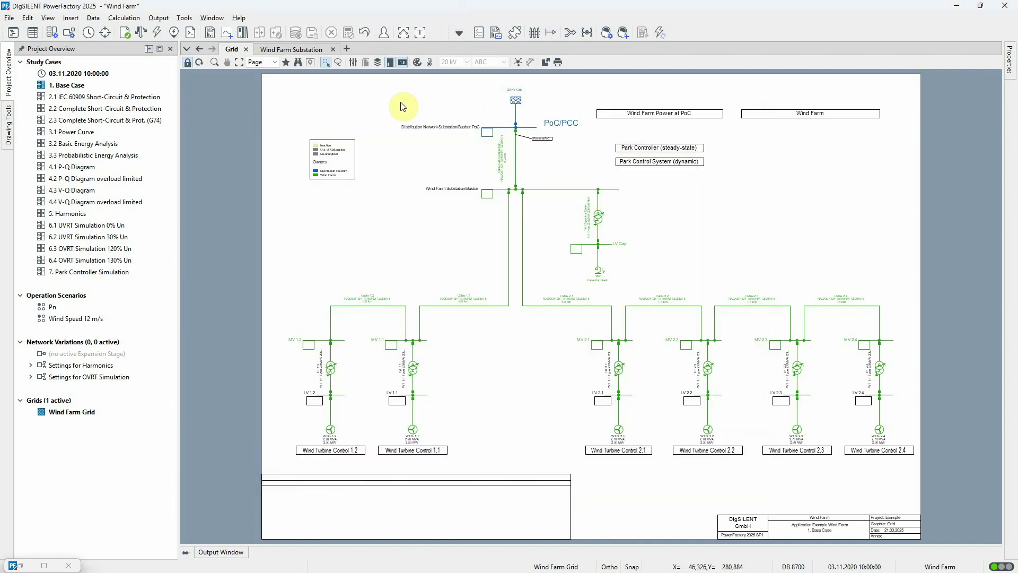
Execute a balanced, positive-sequence AC load flow and review the static generators' results in the Network Model Manager.
left_click(141, 32)
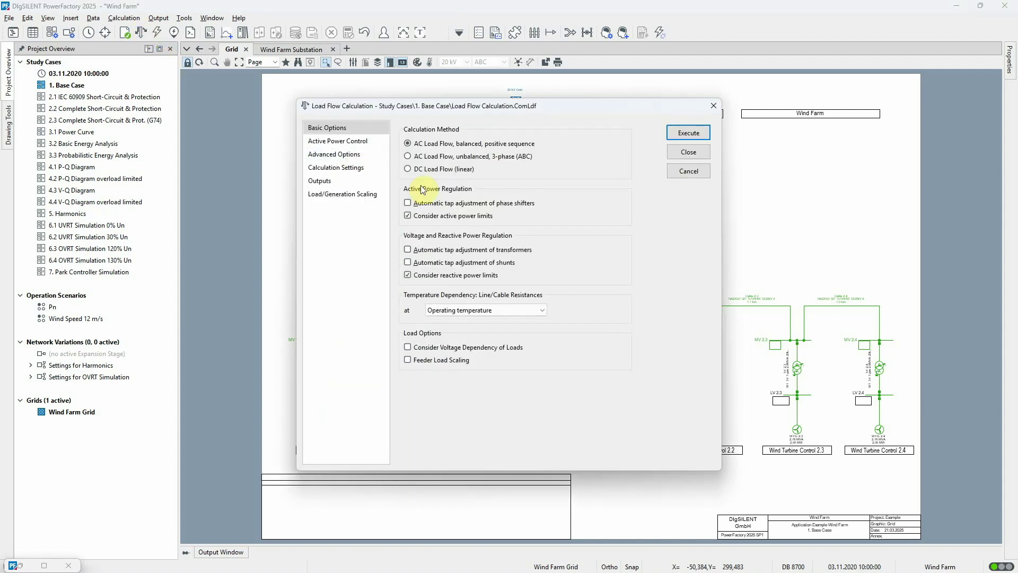
left_click(677, 134)
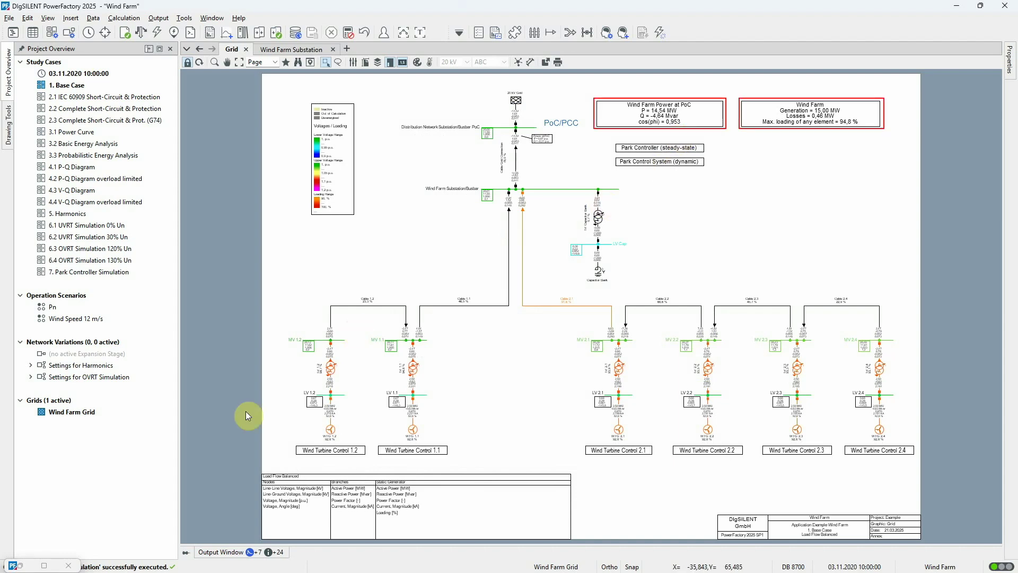
left_click(23, 566)
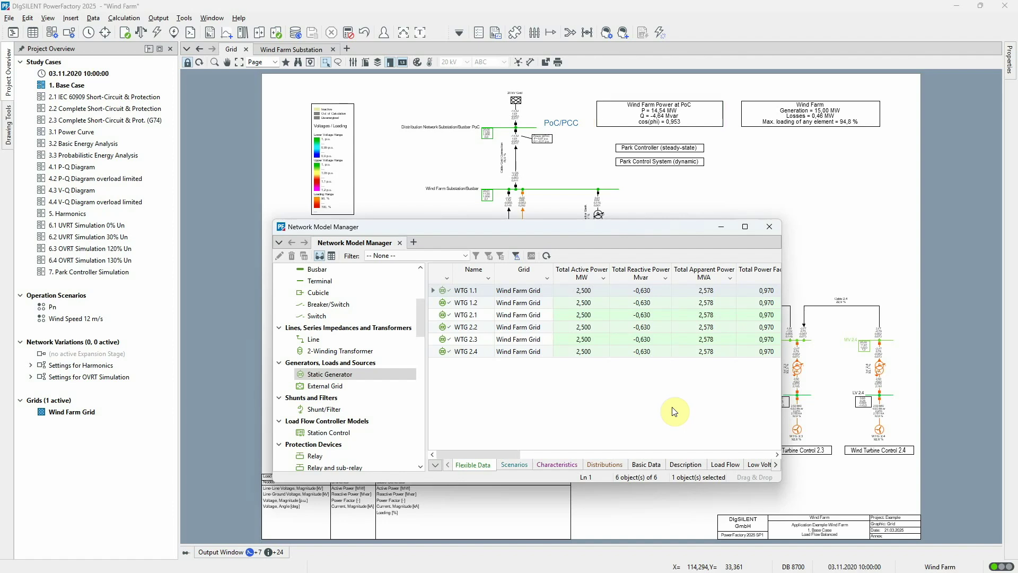
left_click(722, 230)
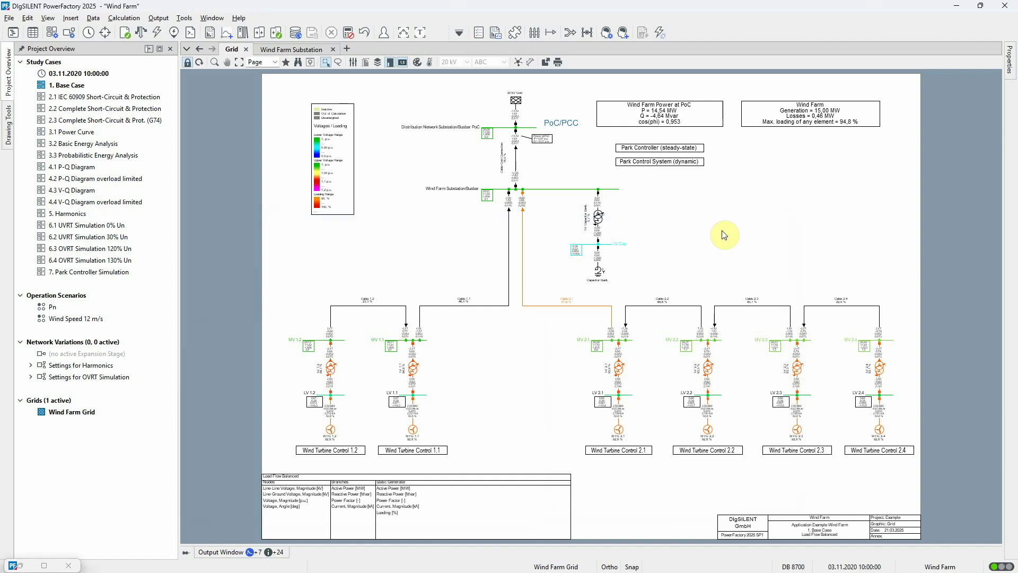
Unlock the grid diagram and insert a terminal on Cable 1.1 at 1 km from its first side, without extra switches.
left_click(189, 62)
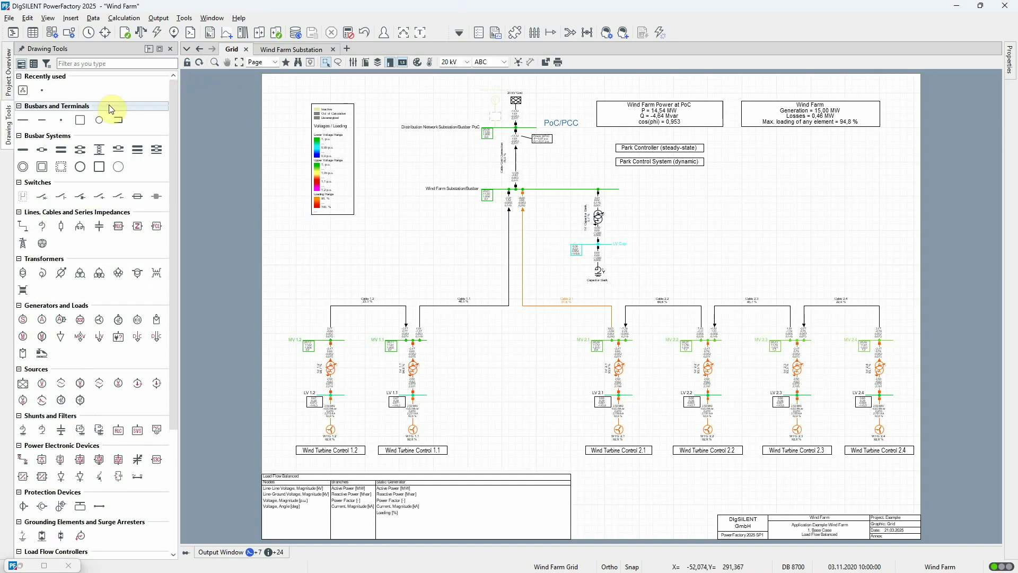
left_click(66, 122)
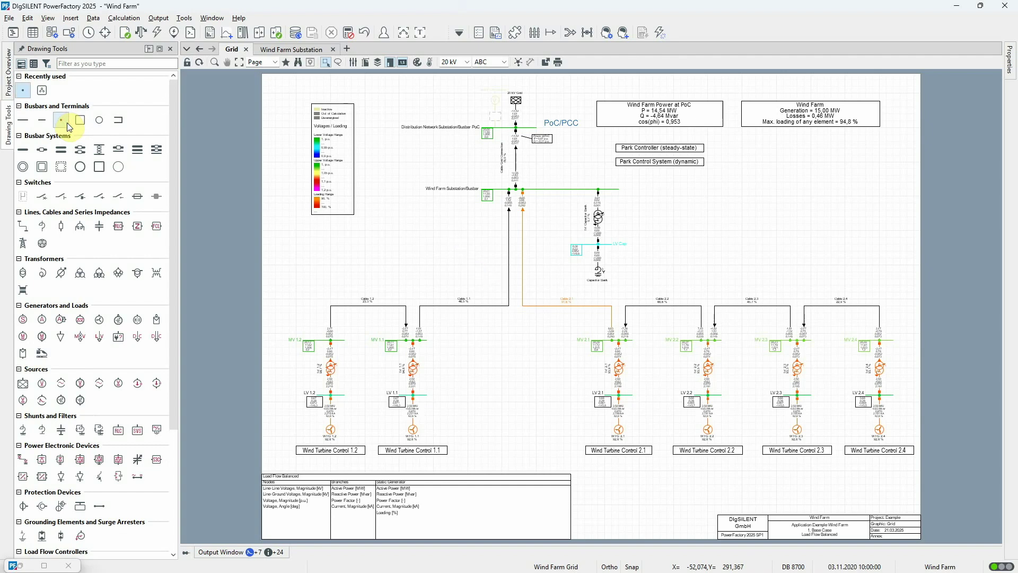
left_click(478, 306)
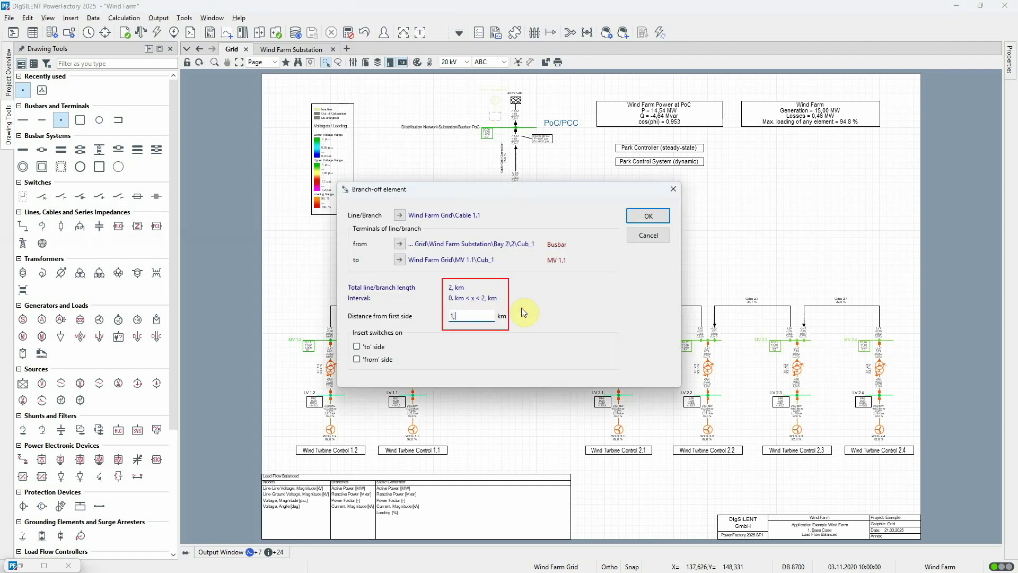
left_click(648, 215)
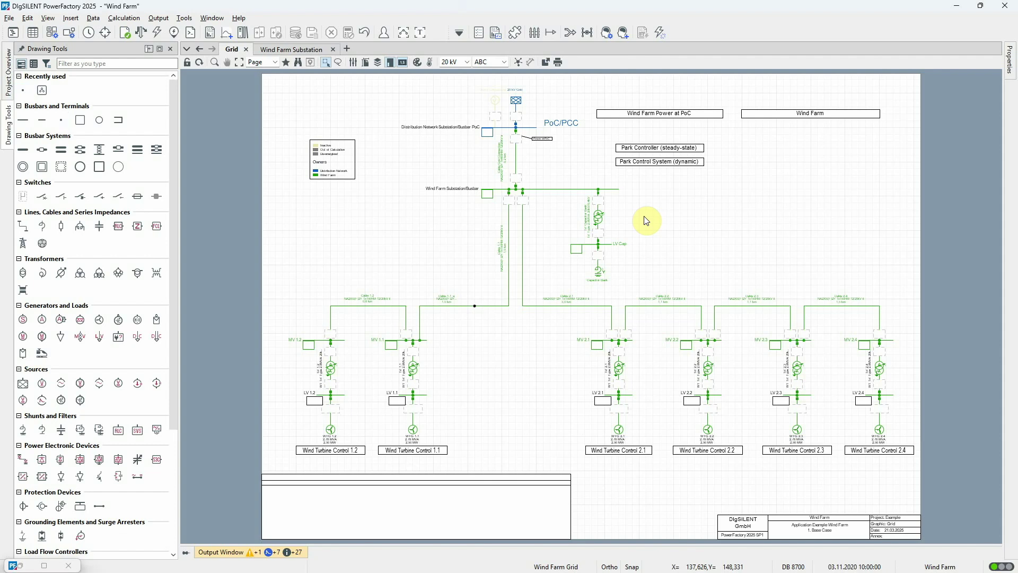
Place the Fully Rated Converter WTG 2.5MW 50Hz project template below the new terminal, connect it there, and lock the diagram.
left_click(173, 501)
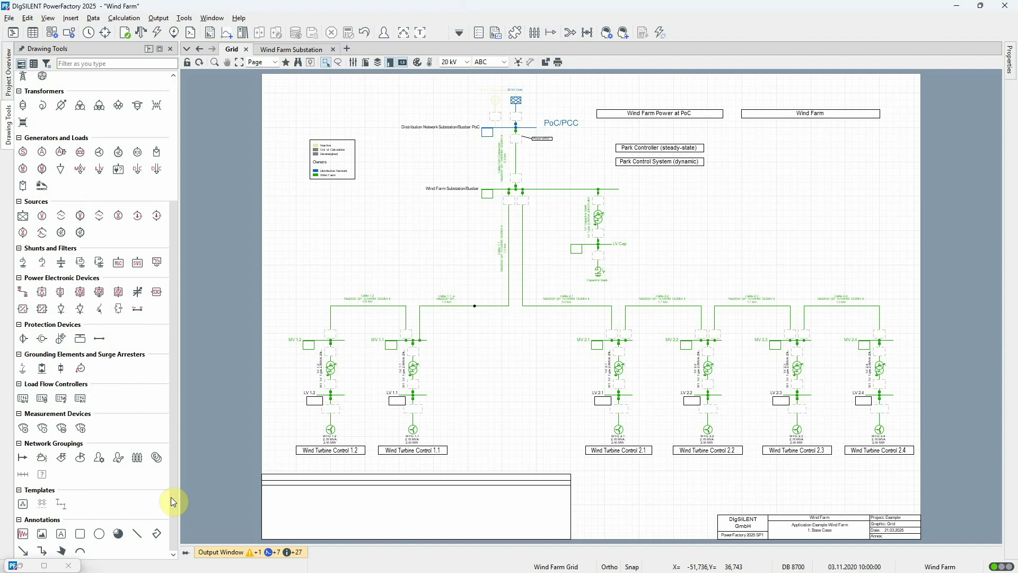
left_click(23, 504)
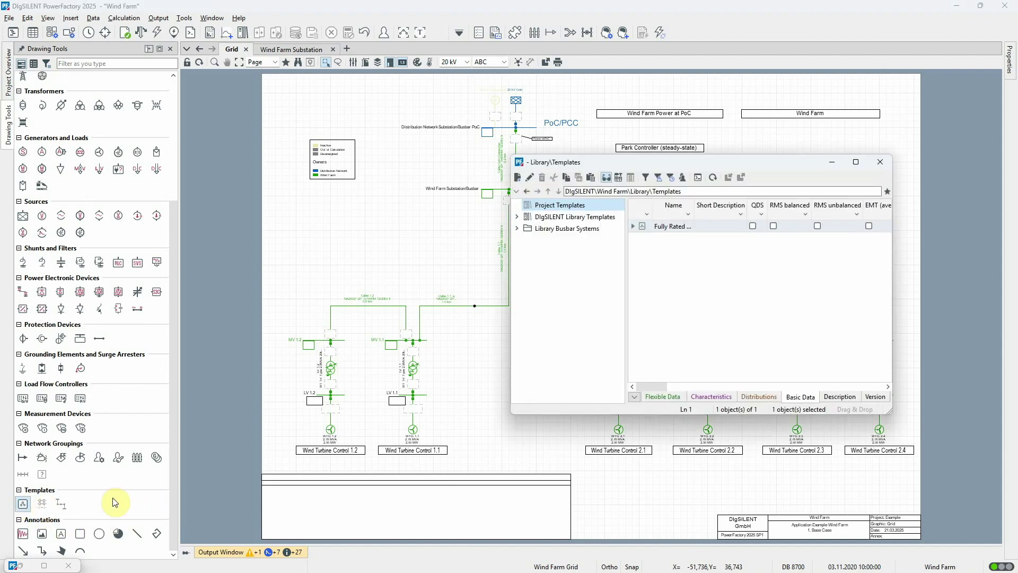
left_click(650, 230)
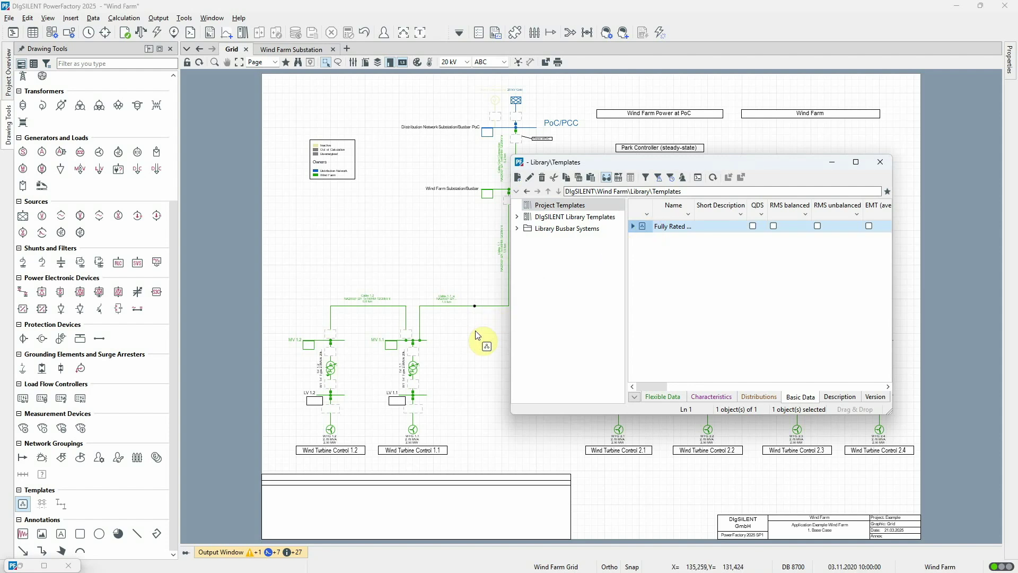
left_click(476, 335)
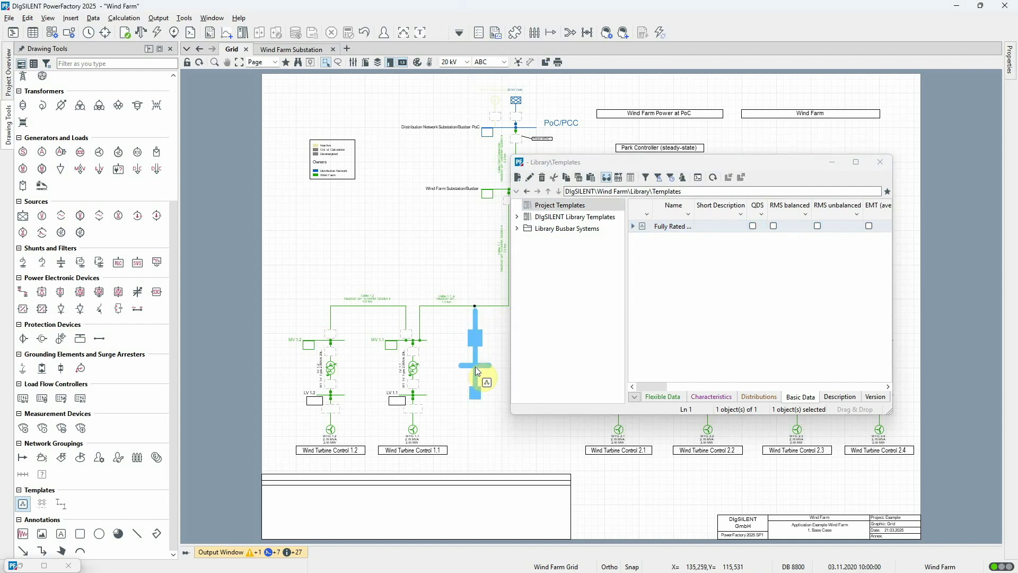
left_click(476, 365)
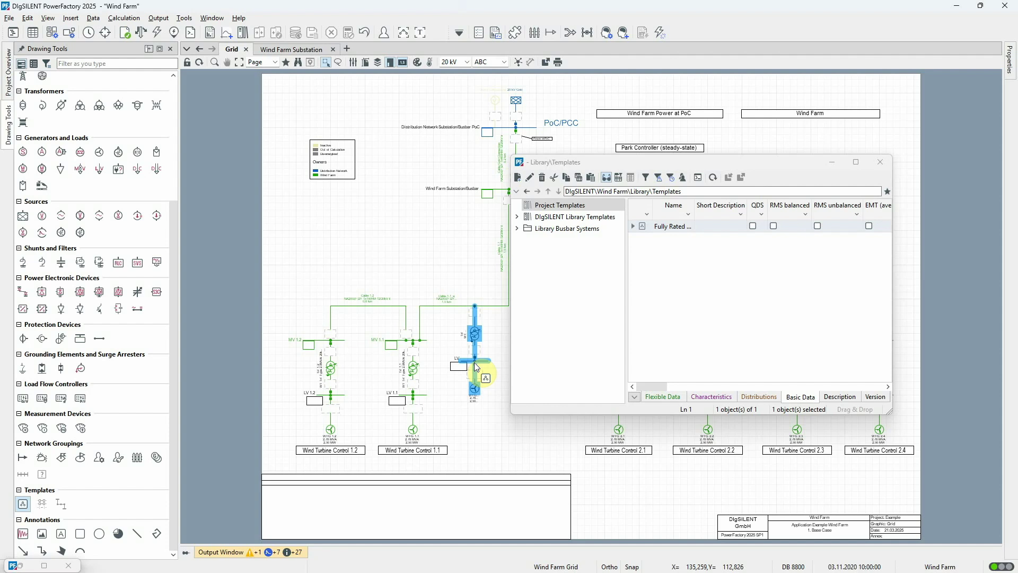
key("Escape")
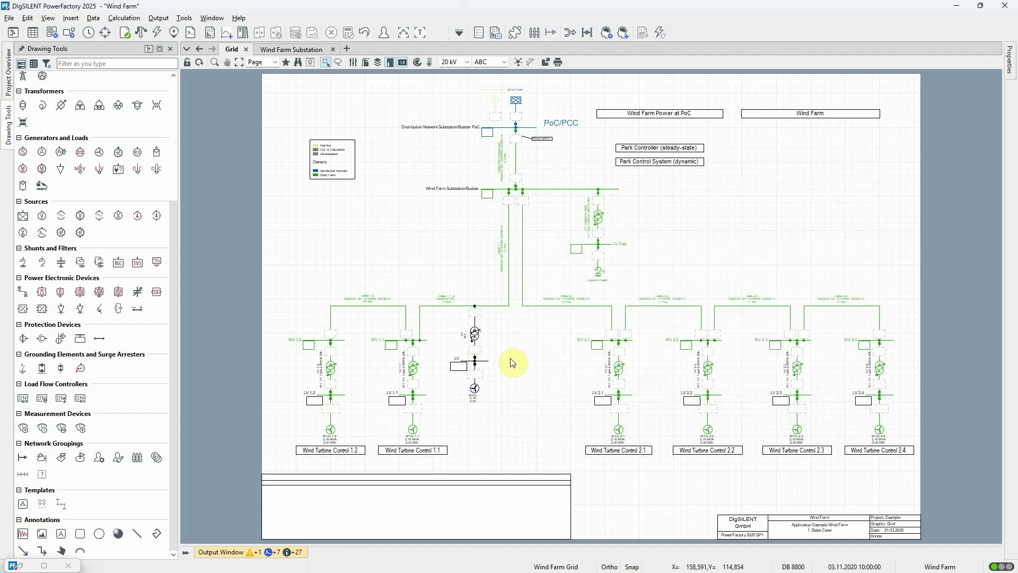
left_click(188, 62)
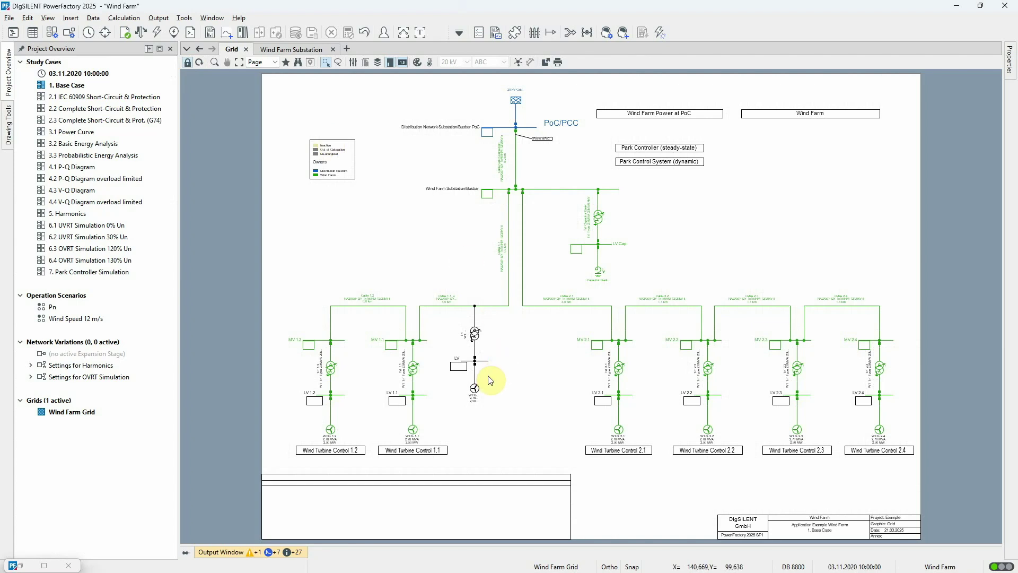
Inspect the new WTG 2.5MW generator's basic data, load flow dispatch and operational limits, and close it without changes.
double_click(476, 387)
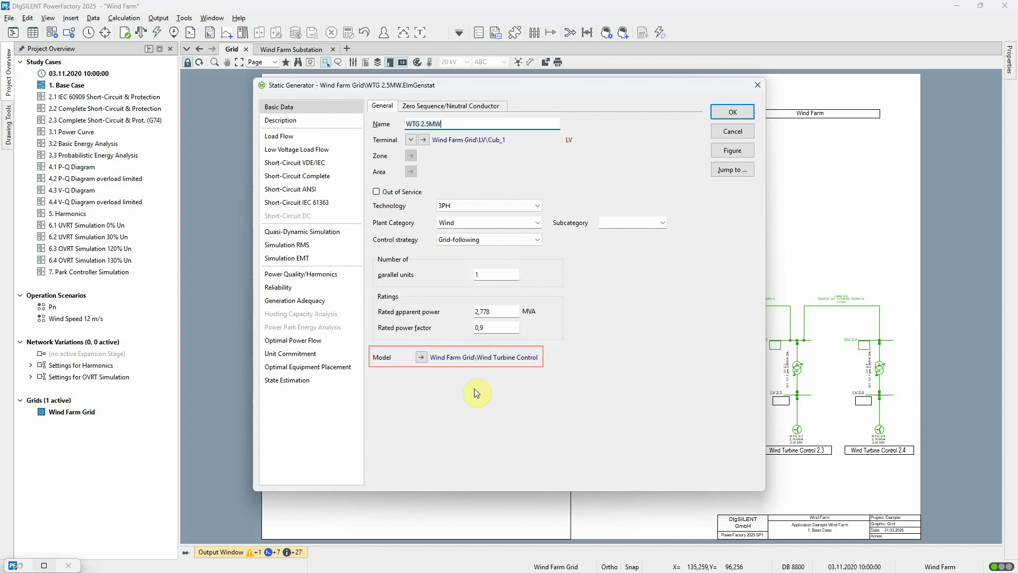
left_click(348, 137)
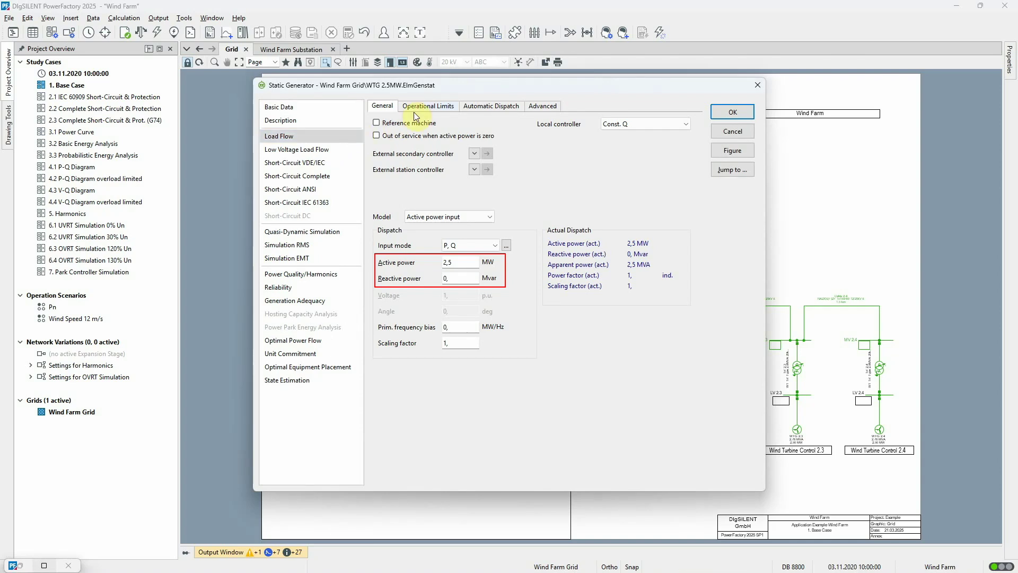
left_click(427, 106)
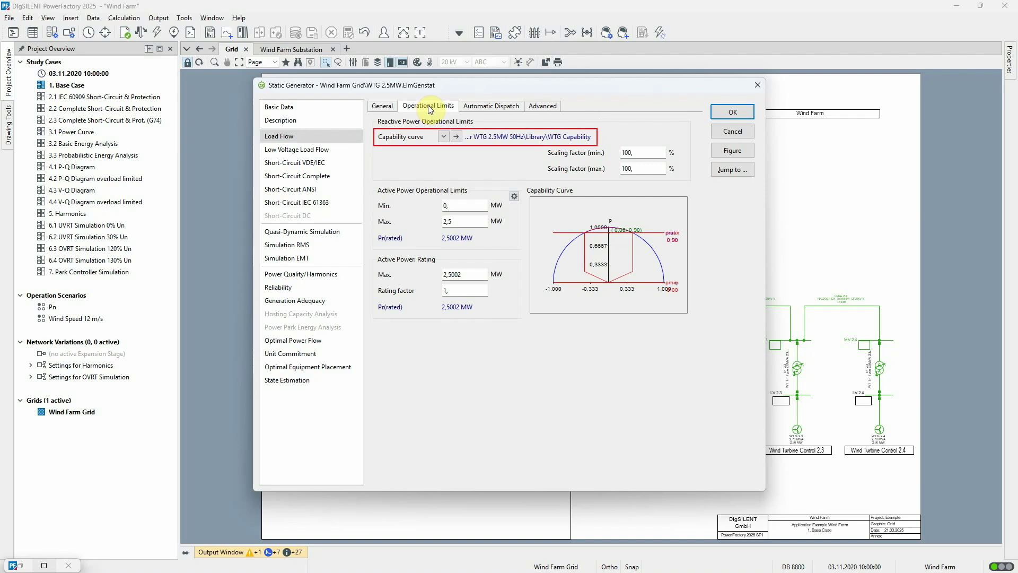
left_click(732, 133)
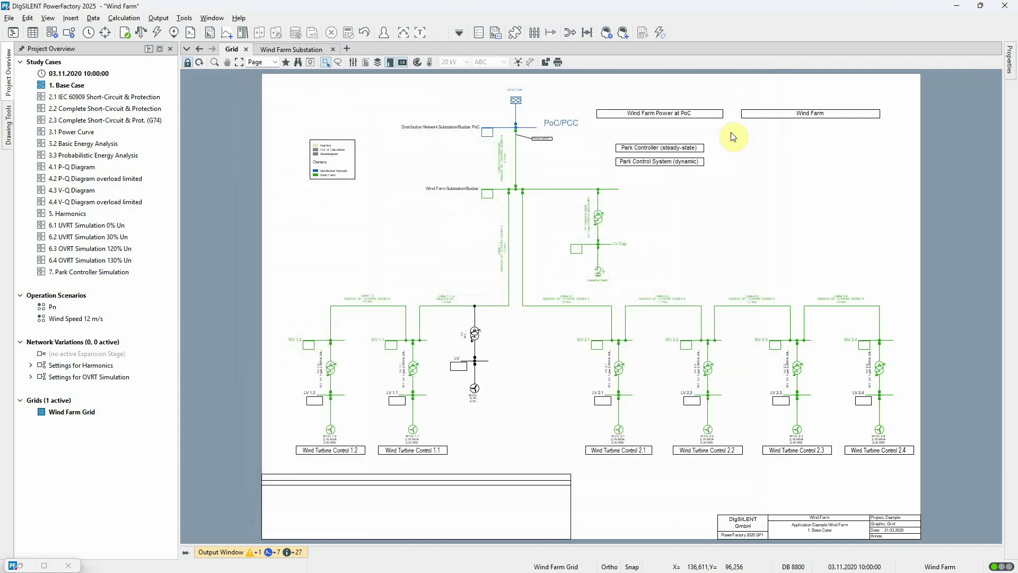
Execute a balanced, positive-sequence AC load flow and refresh the Network Model Manager to compare the static generators' active and reactive power, including WTG 2.5MW.
left_click(140, 32)
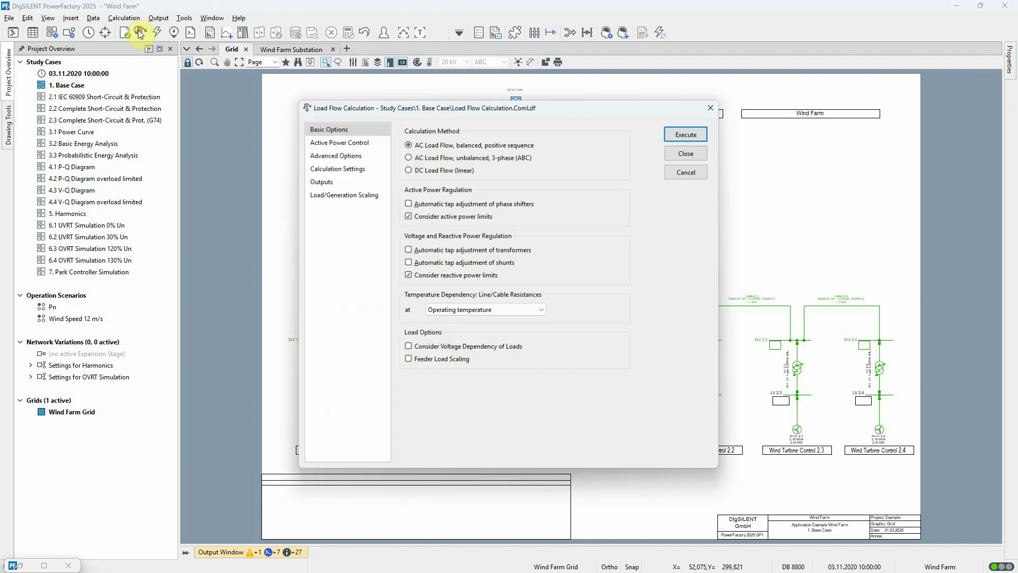
left_click(679, 134)
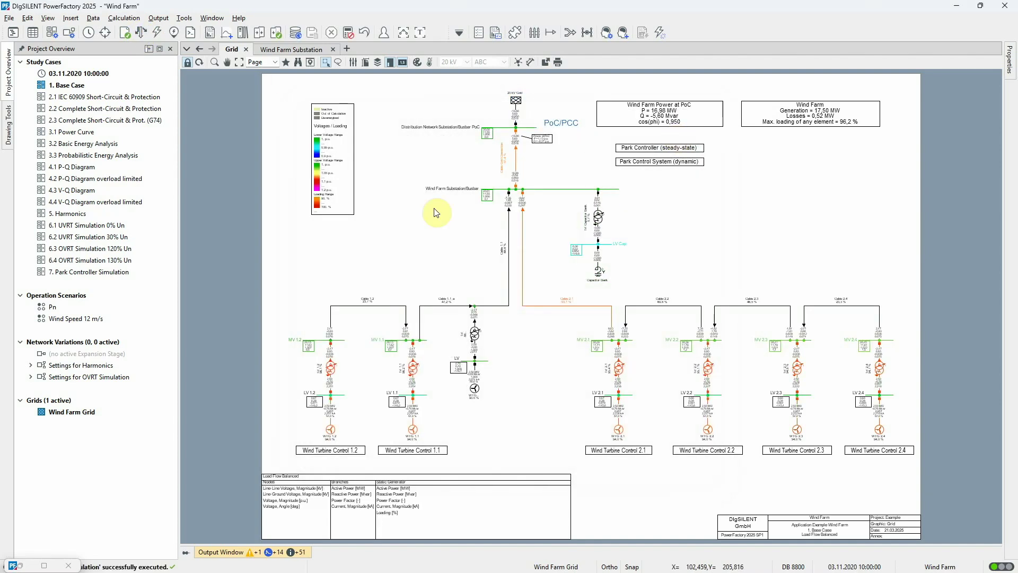
left_click(44, 565)
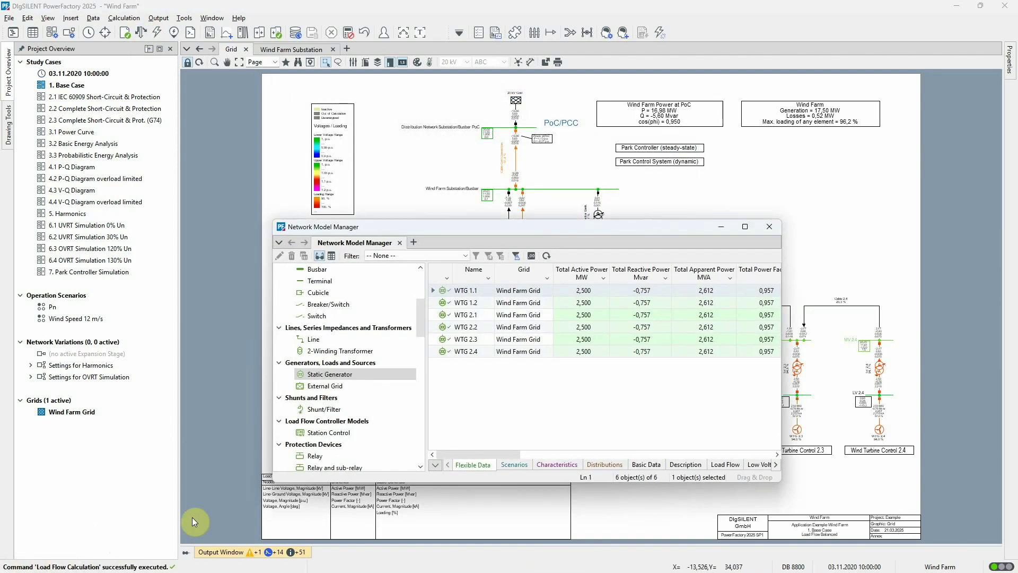
left_click(546, 256)
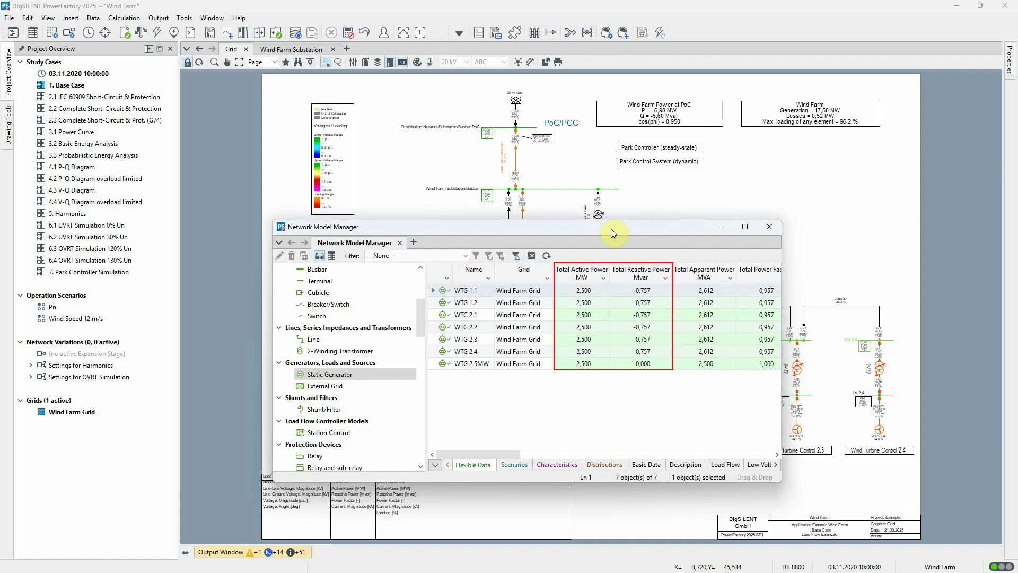
left_click(720, 228)
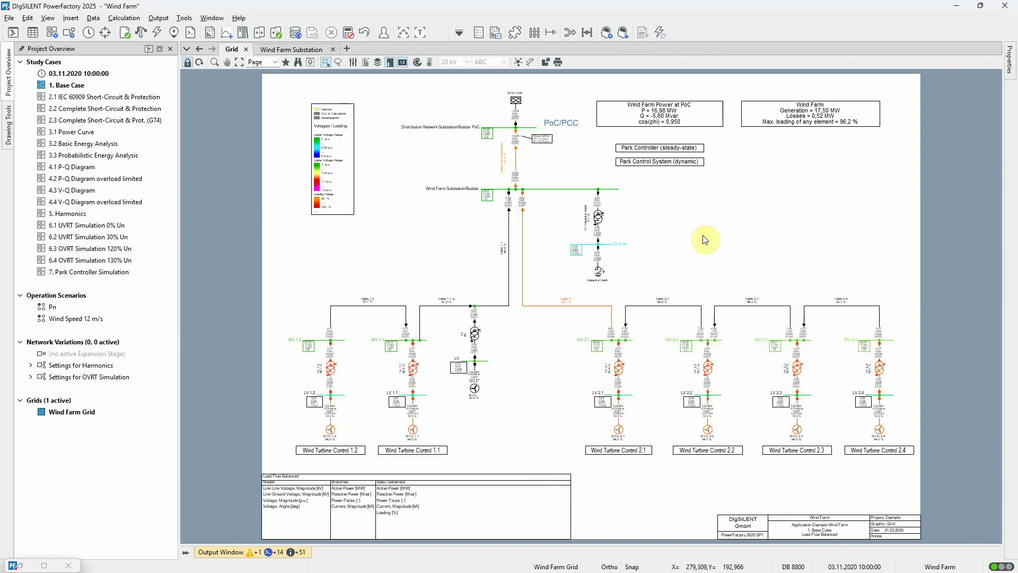
Add the new WTG 2.5MW generator to the existing Park Controller station control of the Wind Farm Grid.
right_click(474, 391)
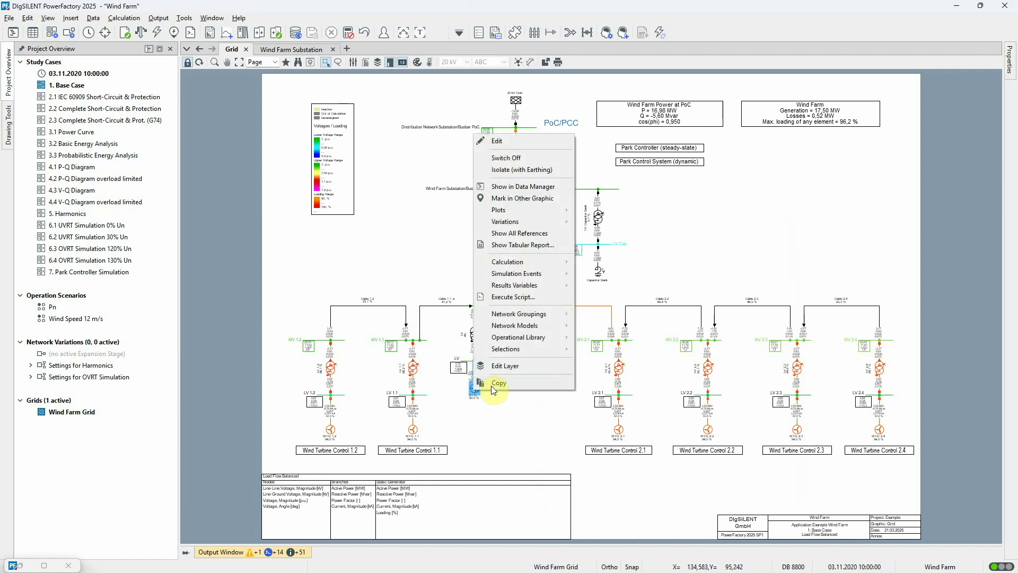
mouse_move(510, 325)
mouse_move(642, 329)
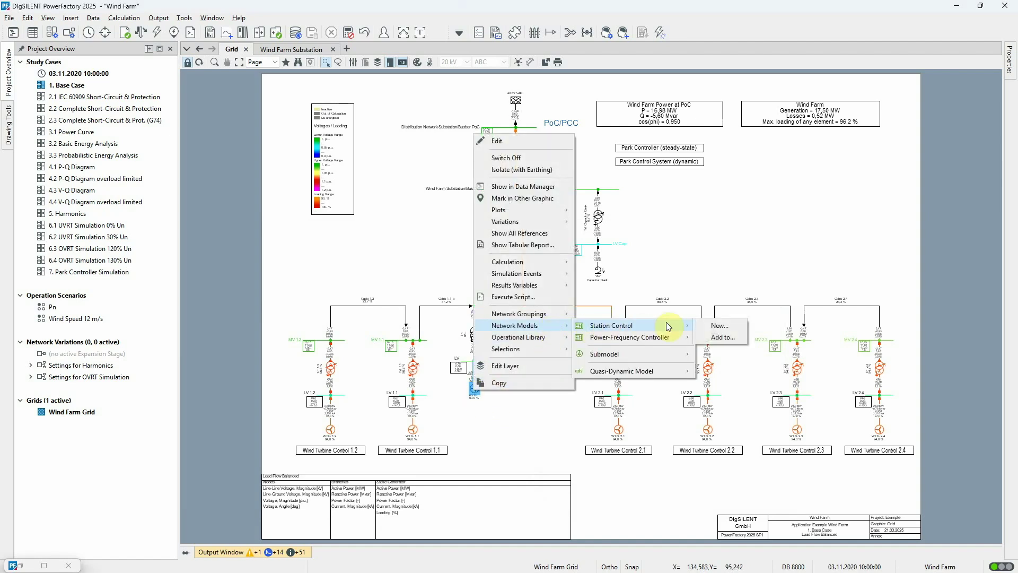
left_click(735, 338)
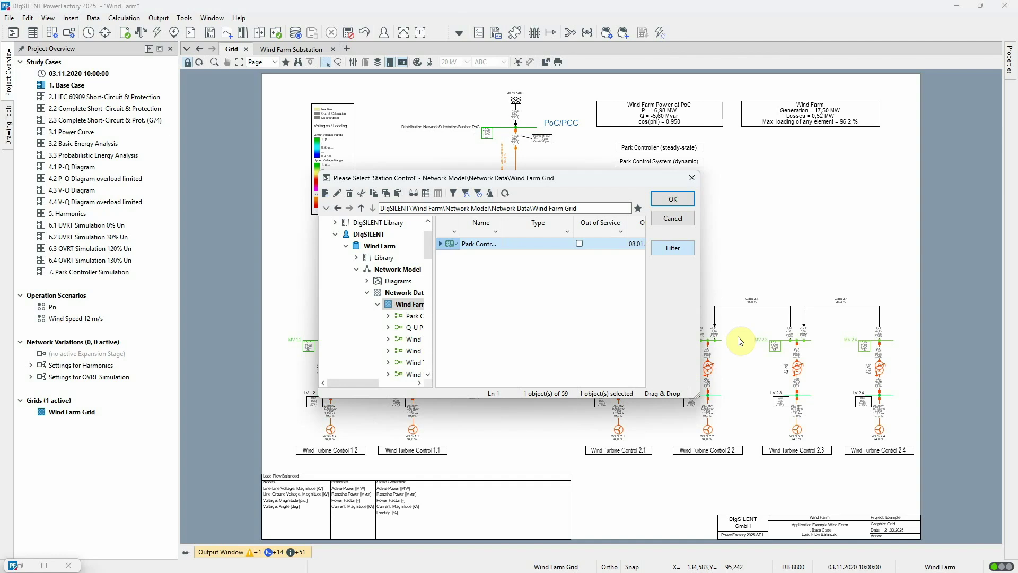
left_click(667, 199)
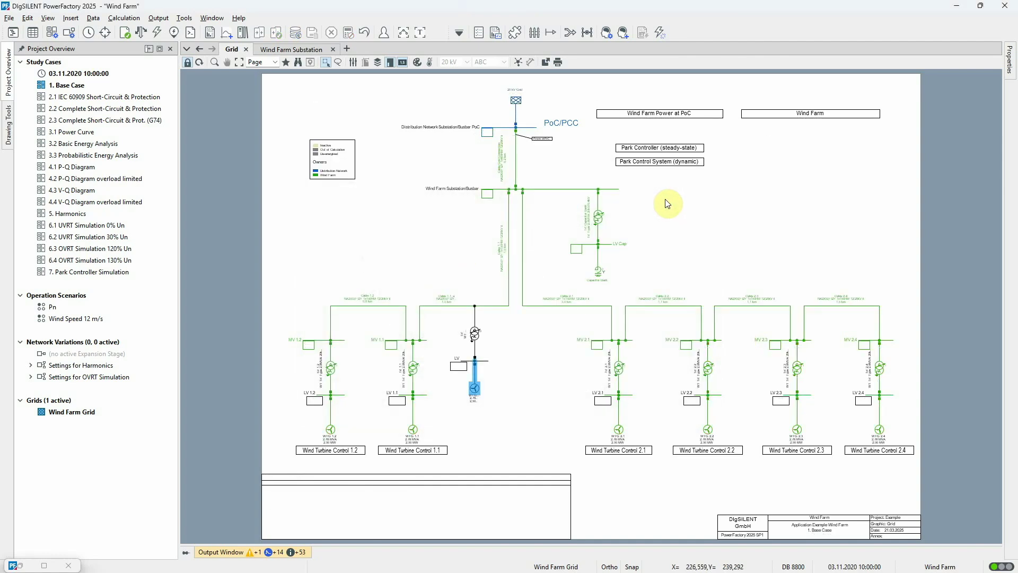
Rerun the balanced load flow with the new turbine under park control and review the reactive power shared among the static generators.
left_click(140, 34)
left_click(688, 133)
left_click(44, 565)
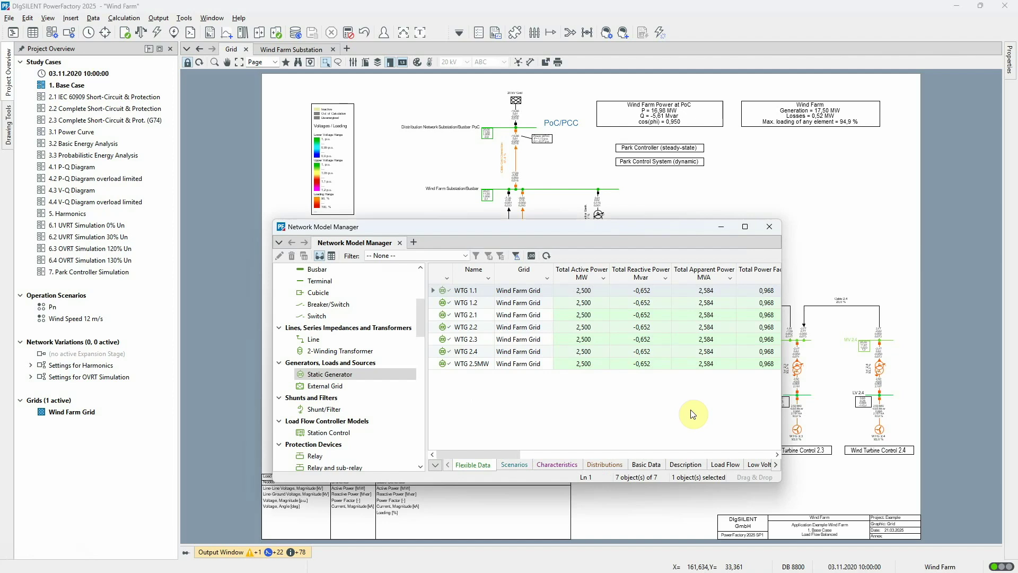
left_click(722, 226)
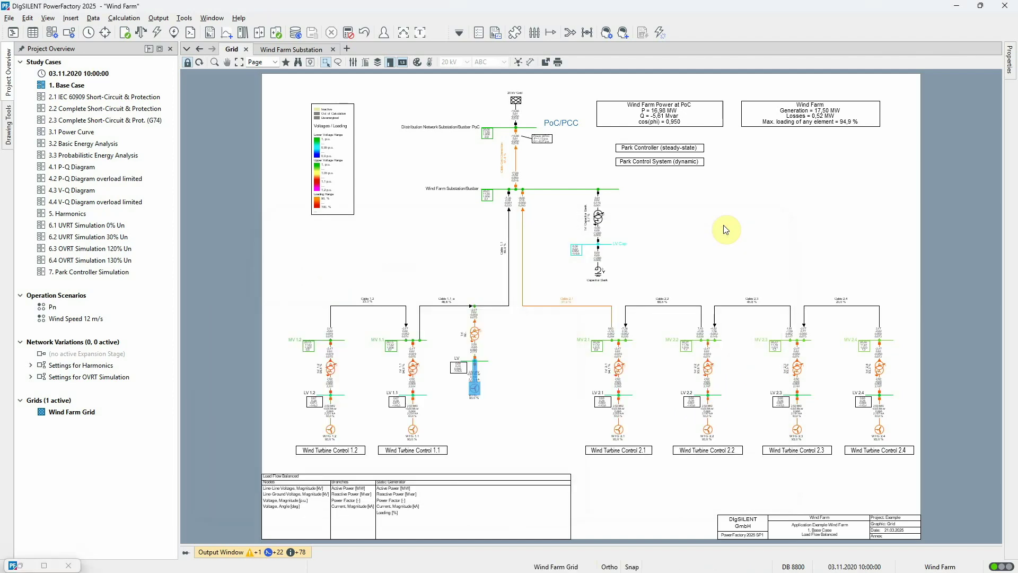
Adjust the underexcited active power of the steady-state Park Controller's cosphi(P) characteristic and execute the balanced load flow again.
double_click(687, 148)
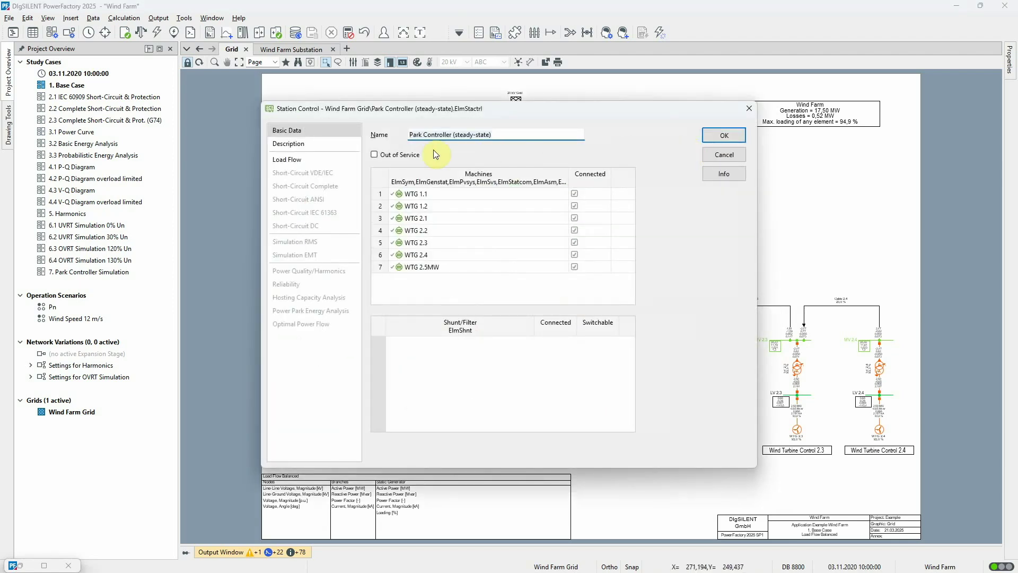
left_click(334, 159)
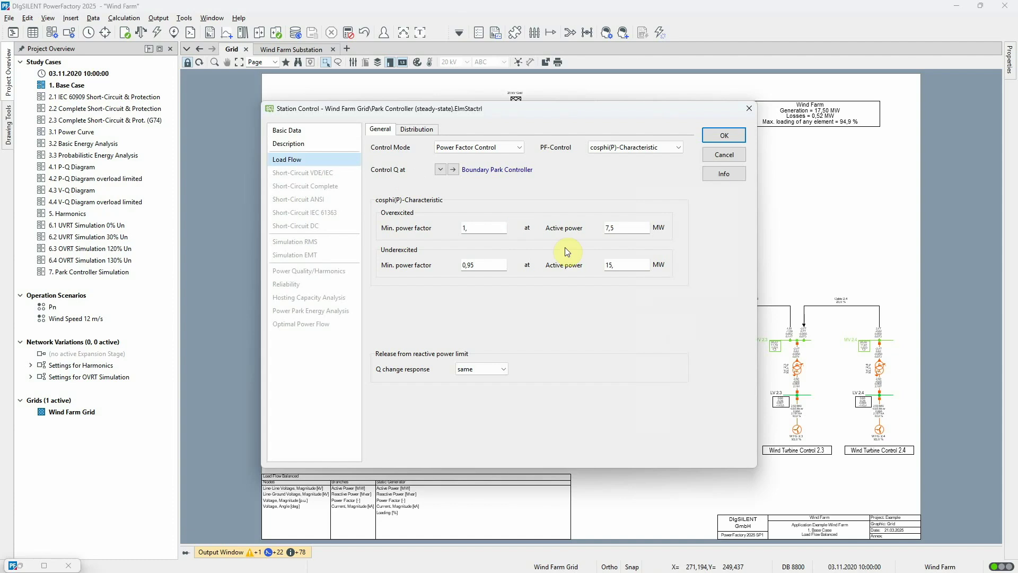
left_click(612, 265)
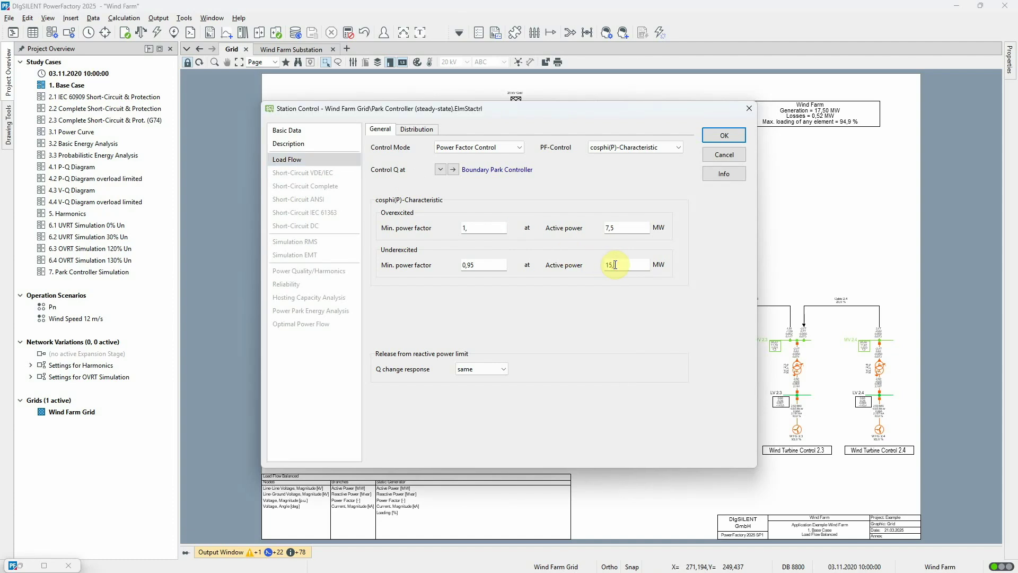
type("5")
left_click(724, 137)
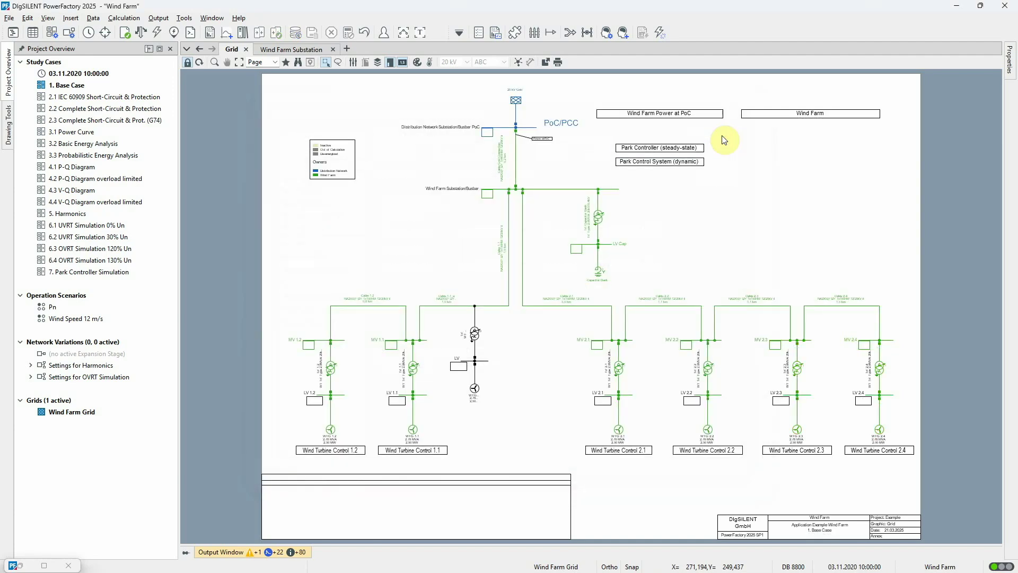
left_click(141, 32)
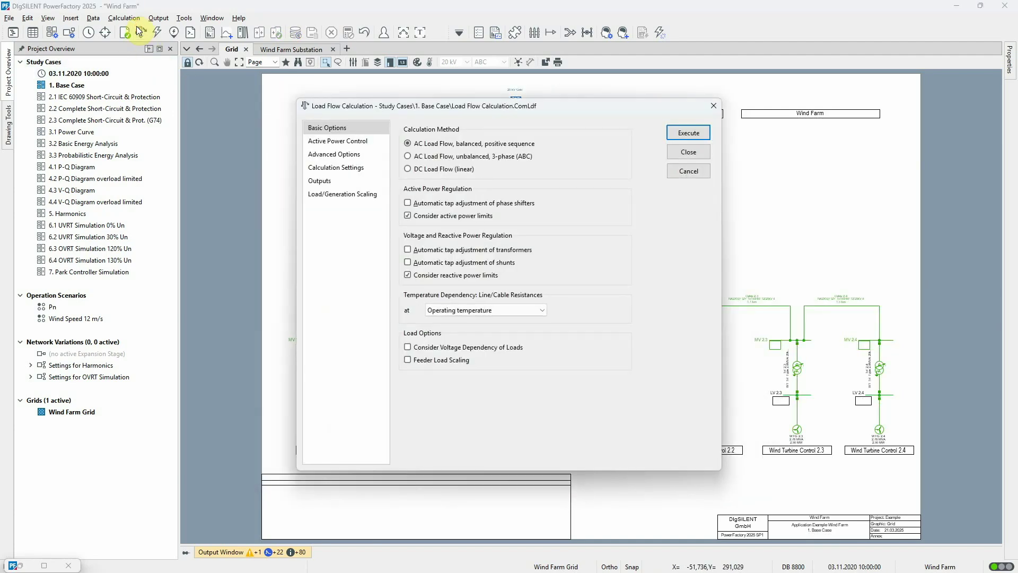
left_click(689, 134)
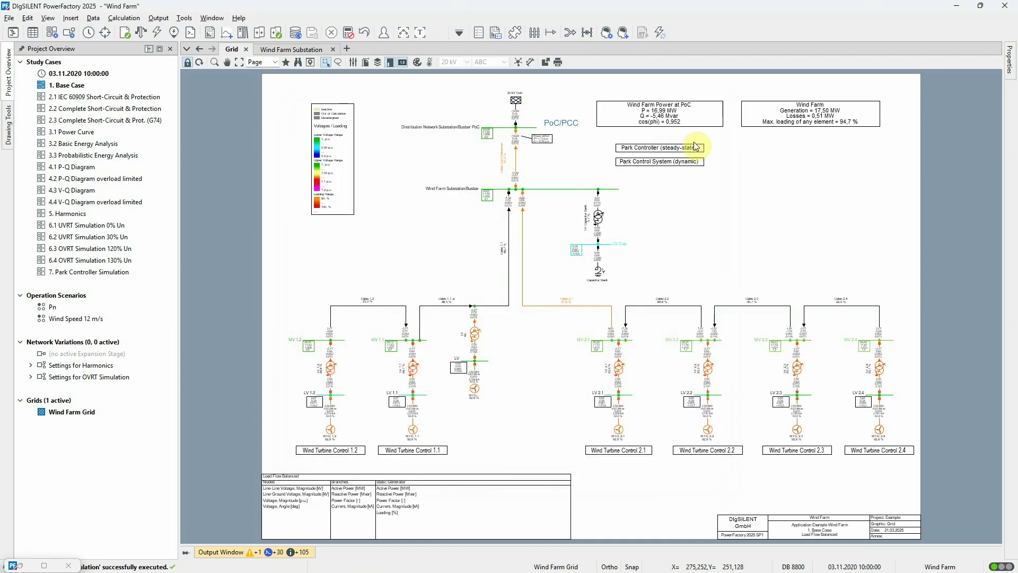